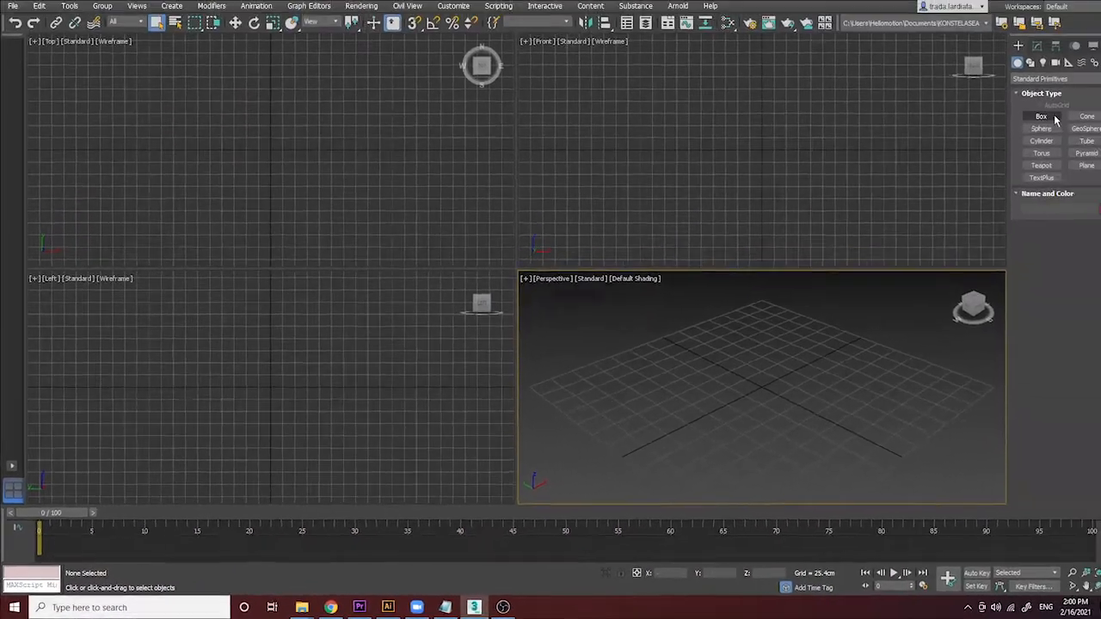
Step: Create a box about 102 cm long, 47 cm wide and 77 cm high in the Perspective view and select it for moving
{"action": "left_click", "coordinate": [1051, 116]}
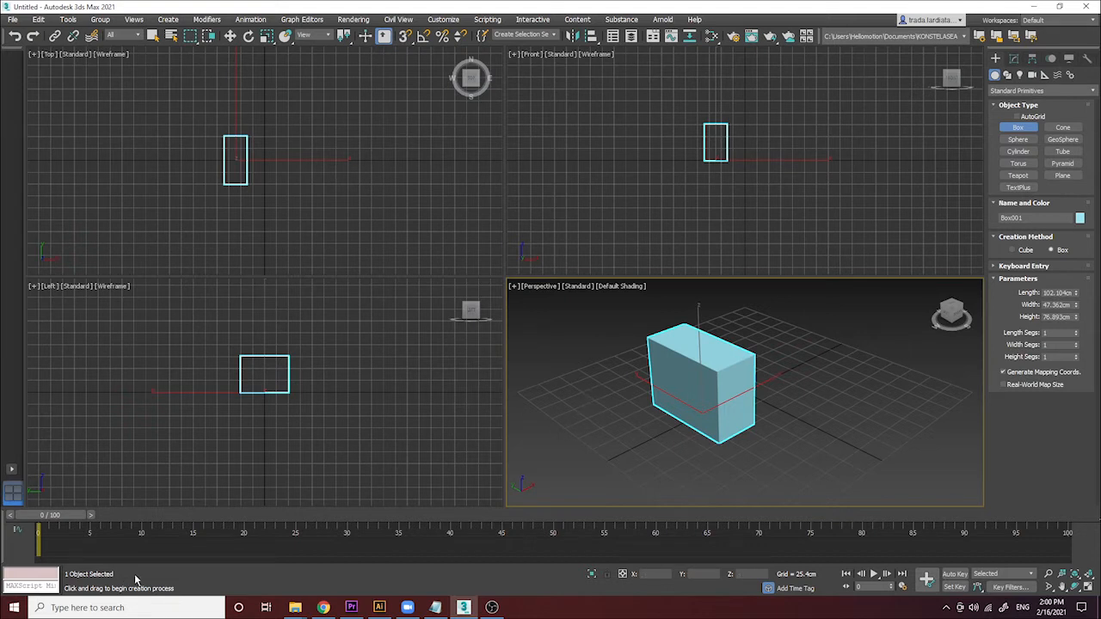
{"action": "left_click", "coordinate": [231, 37]}
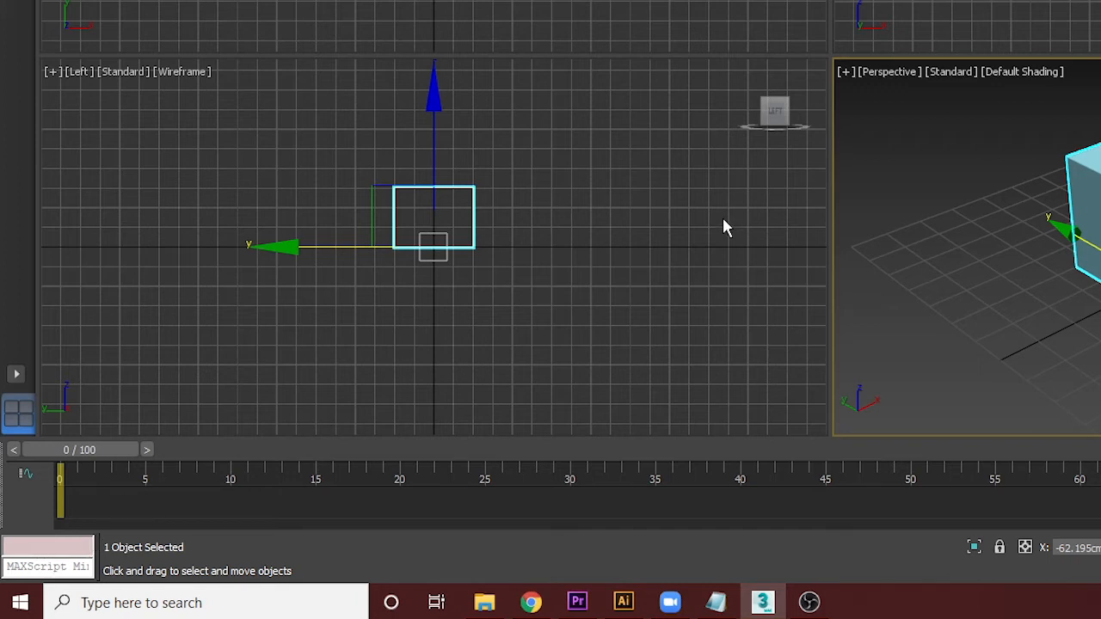
{"action": "left_click", "coordinate": [1013, 196]}
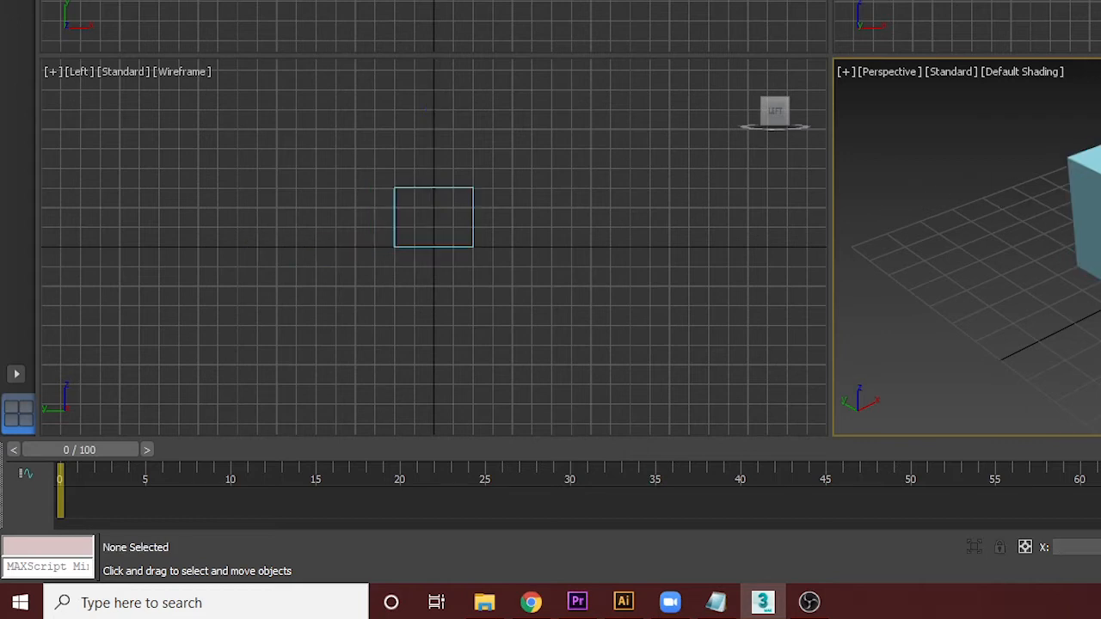
{"action": "left_click", "coordinate": [1085, 198]}
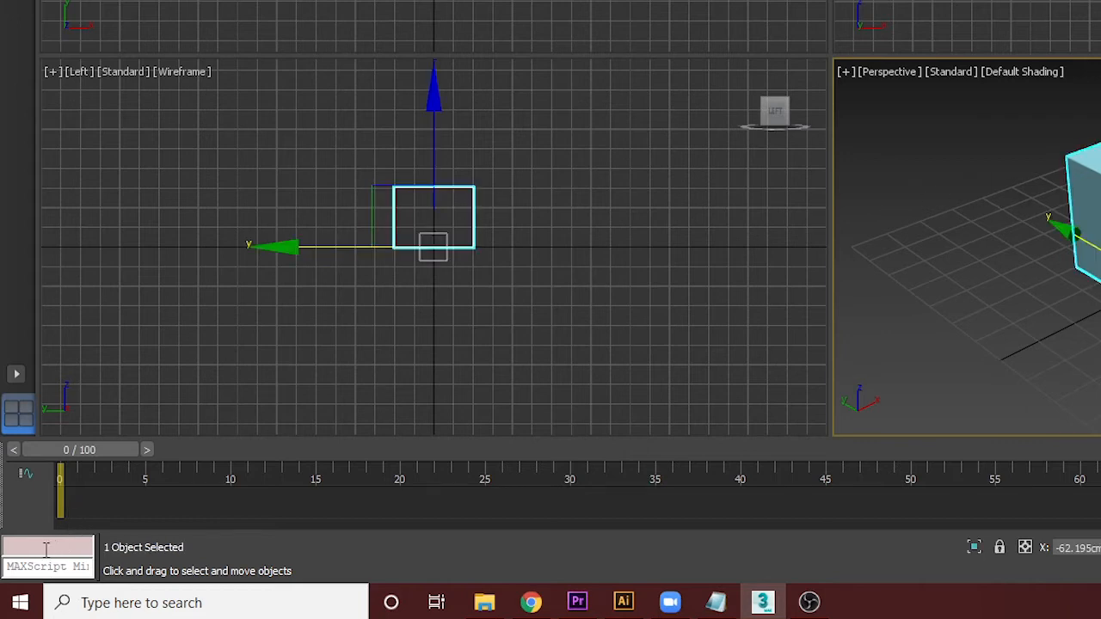
Step: Widen the MAXScript Mini Listener so its full label fits
{"action": "left_click_drag", "start_coordinate": [98, 547], "coordinate": [233, 537]}
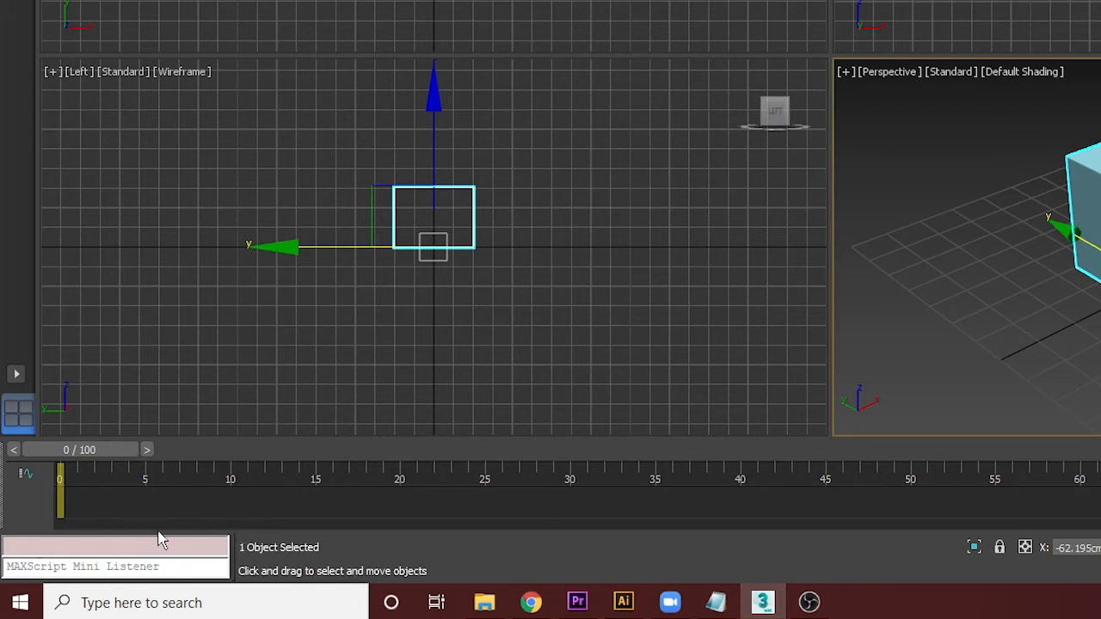
{"action": "left_click_drag", "start_coordinate": [234, 549], "coordinate": [219, 554]}
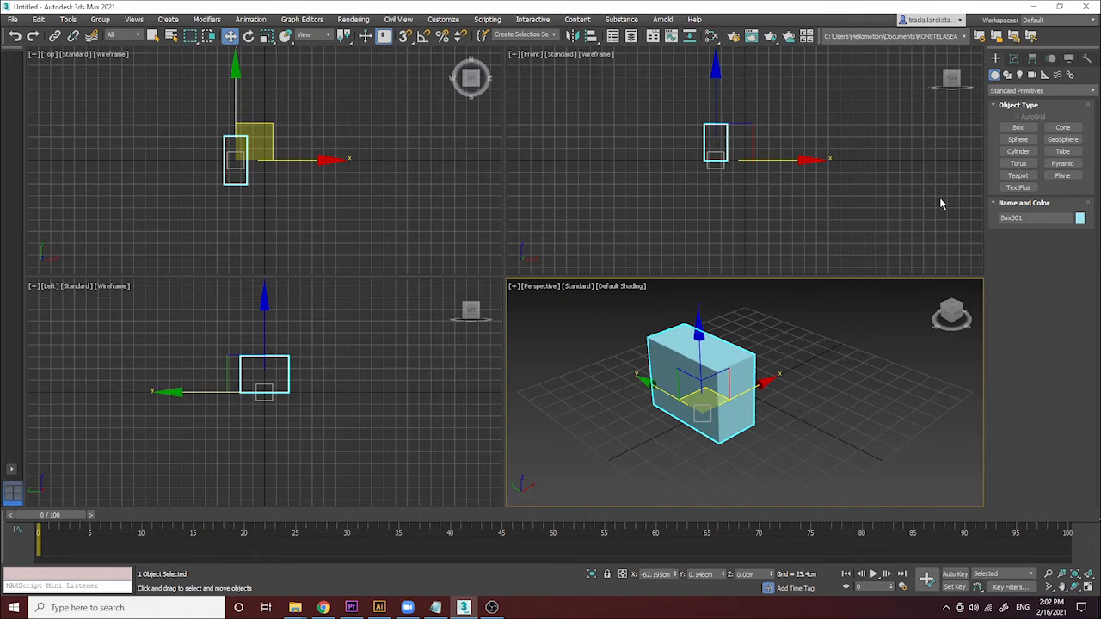
Step: Examine the box's parameters, the available modifiers and the scripting commands
{"action": "left_click", "coordinate": [1016, 59]}
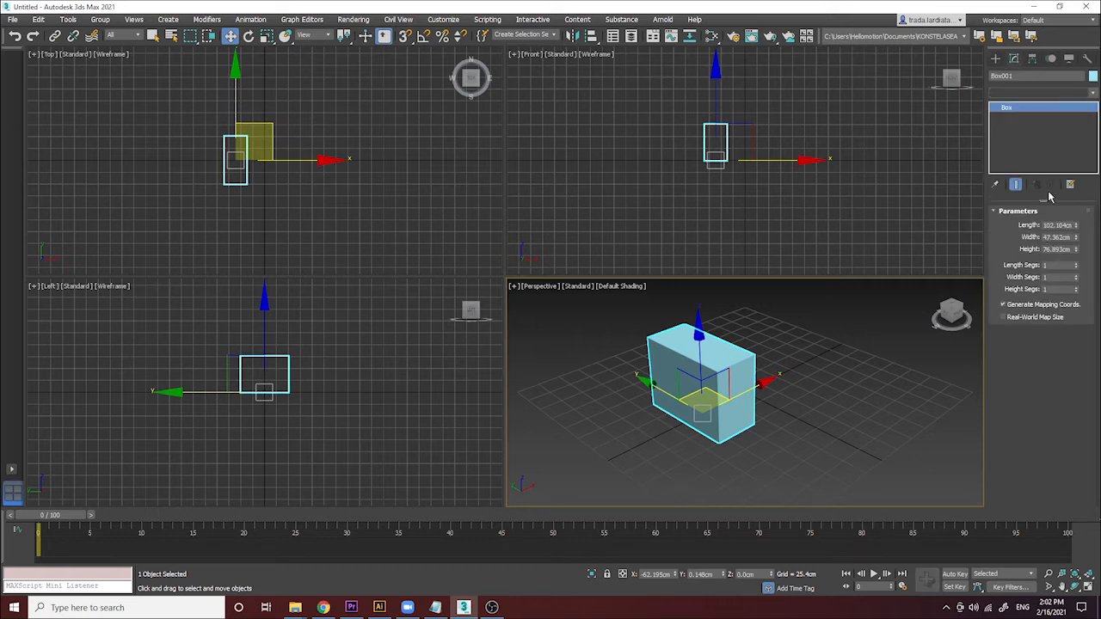
{"action": "left_click", "coordinate": [1050, 92]}
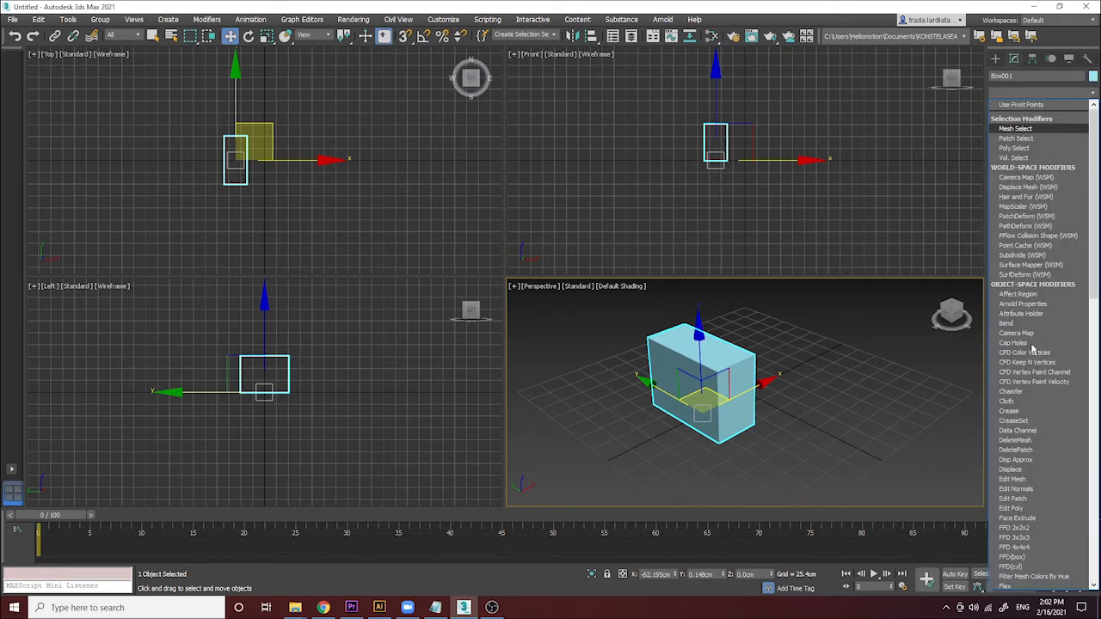
{"action": "left_click", "coordinate": [852, 353]}
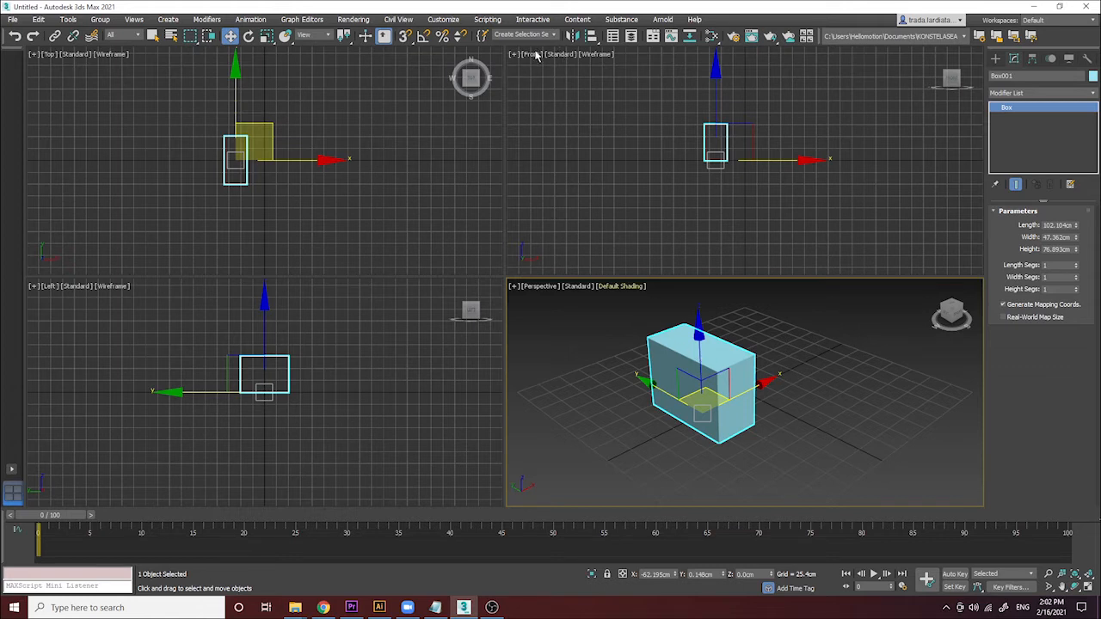
{"action": "left_click", "coordinate": [488, 19]}
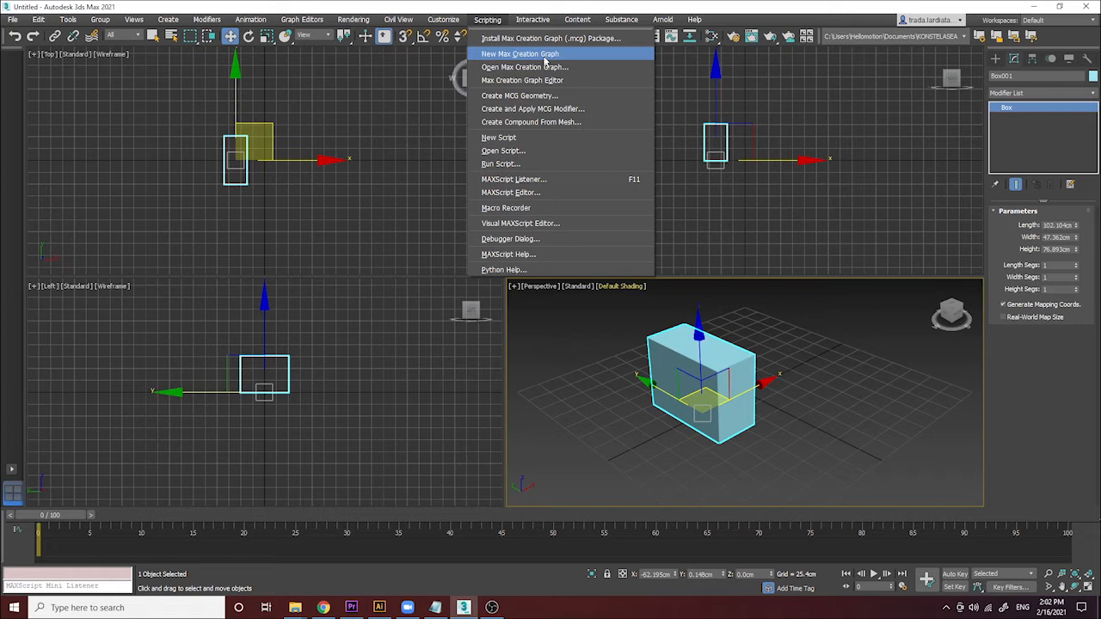
{"action": "left_click", "coordinate": [577, 376]}
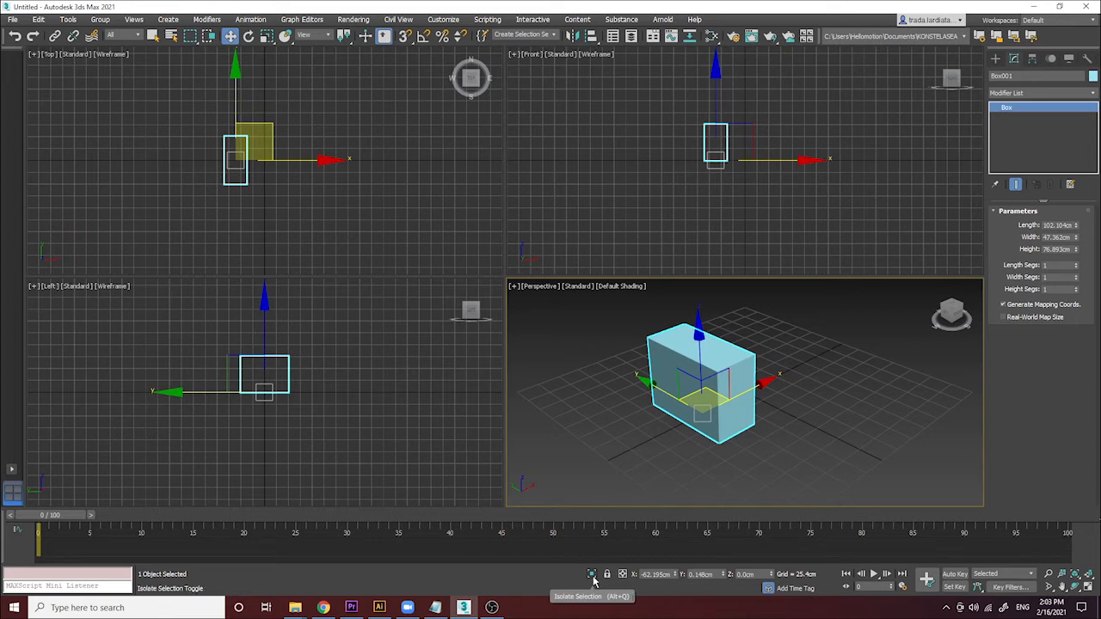
Step: Isolate the small sphere and end the isolation to bring back all objects
{"action": "key", "text": "alt+q"}
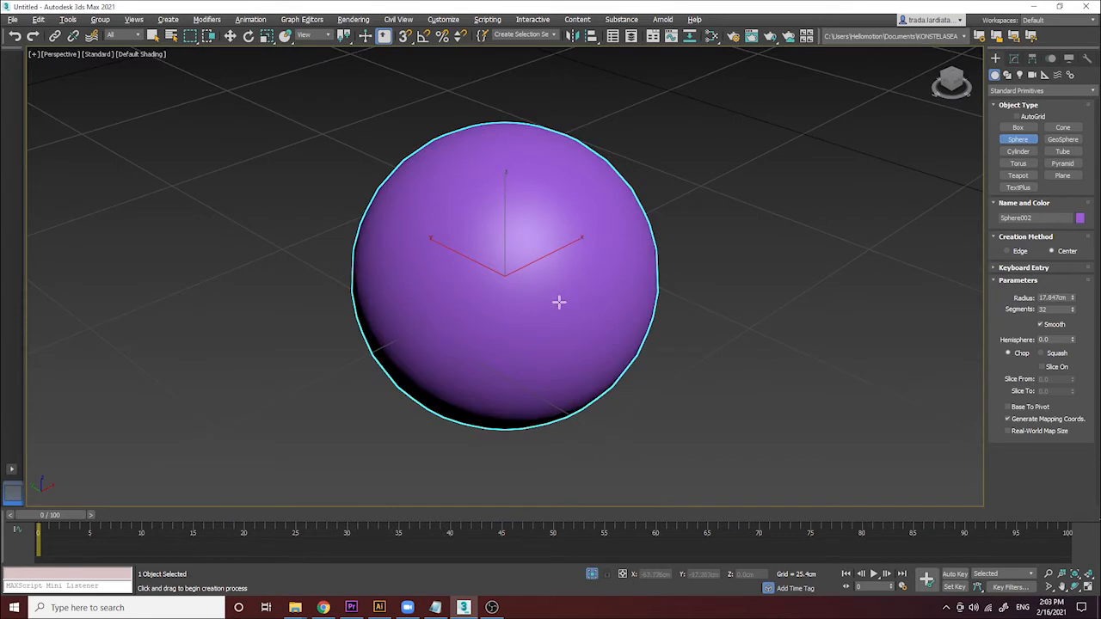
{"action": "left_click", "coordinate": [592, 577]}
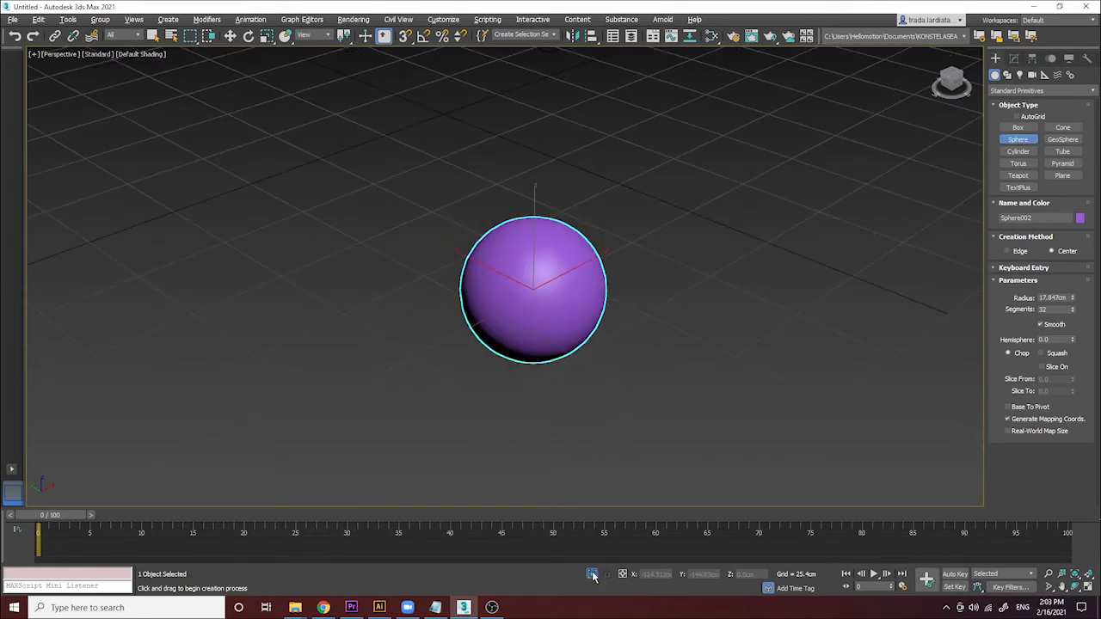
{"action": "key", "text": "alt+q"}
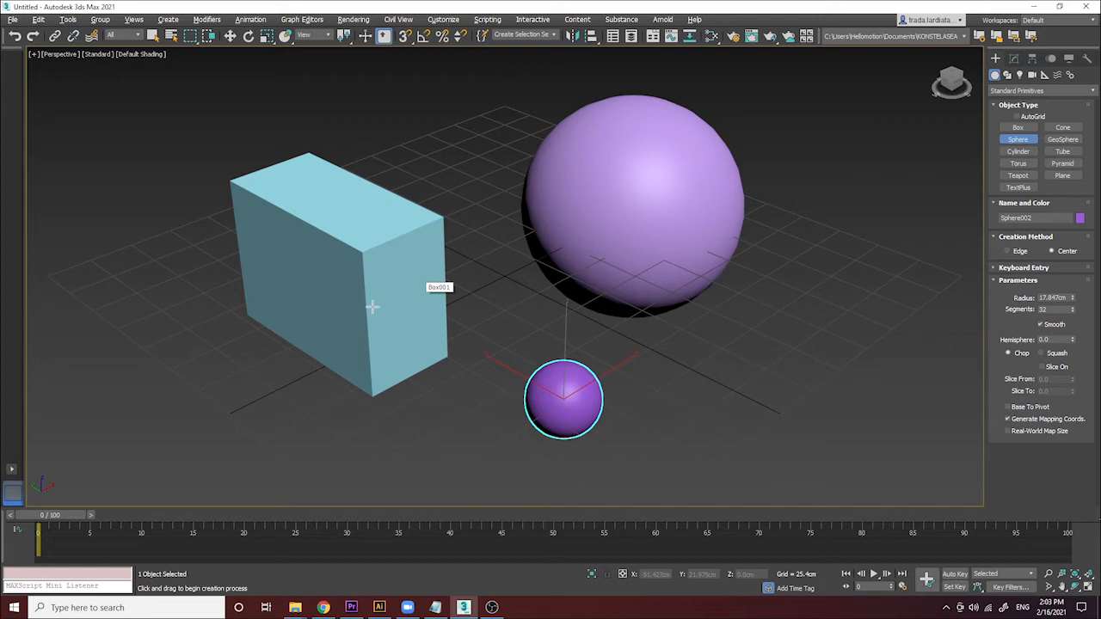
Step: Select the box, isolate it, and end the isolation again
{"action": "left_click", "coordinate": [230, 35]}
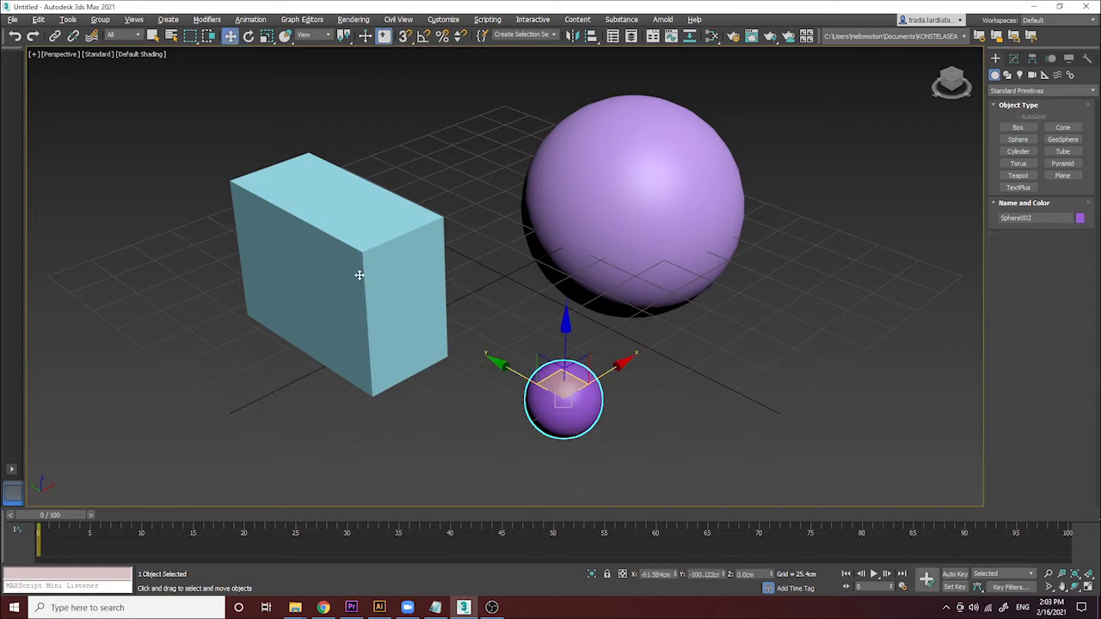
{"action": "left_click", "coordinate": [335, 255]}
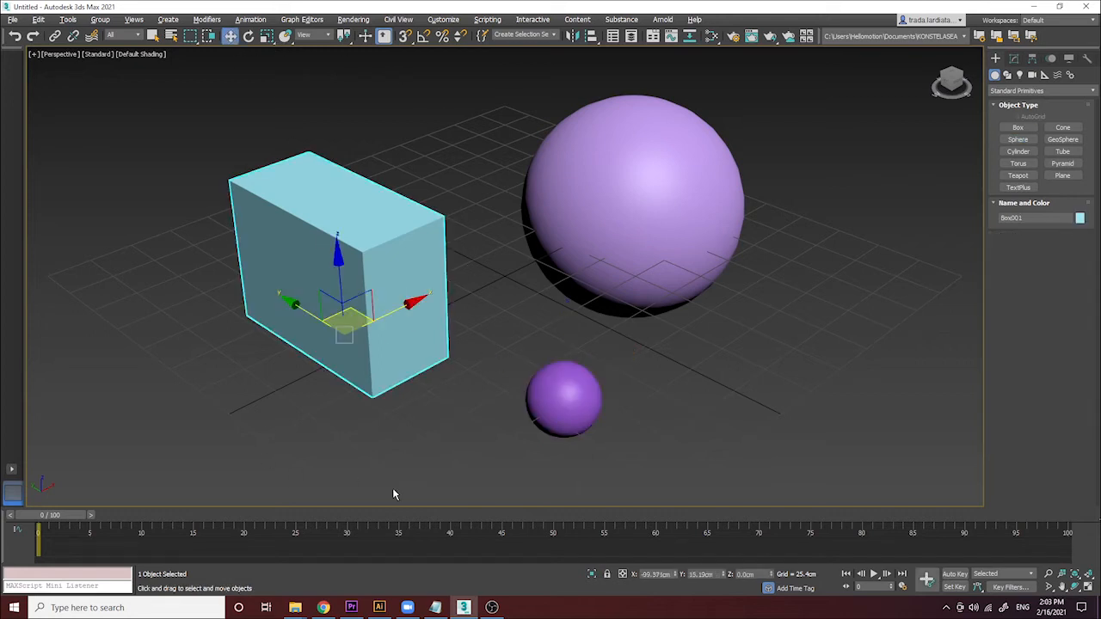
{"action": "left_click", "coordinate": [592, 575]}
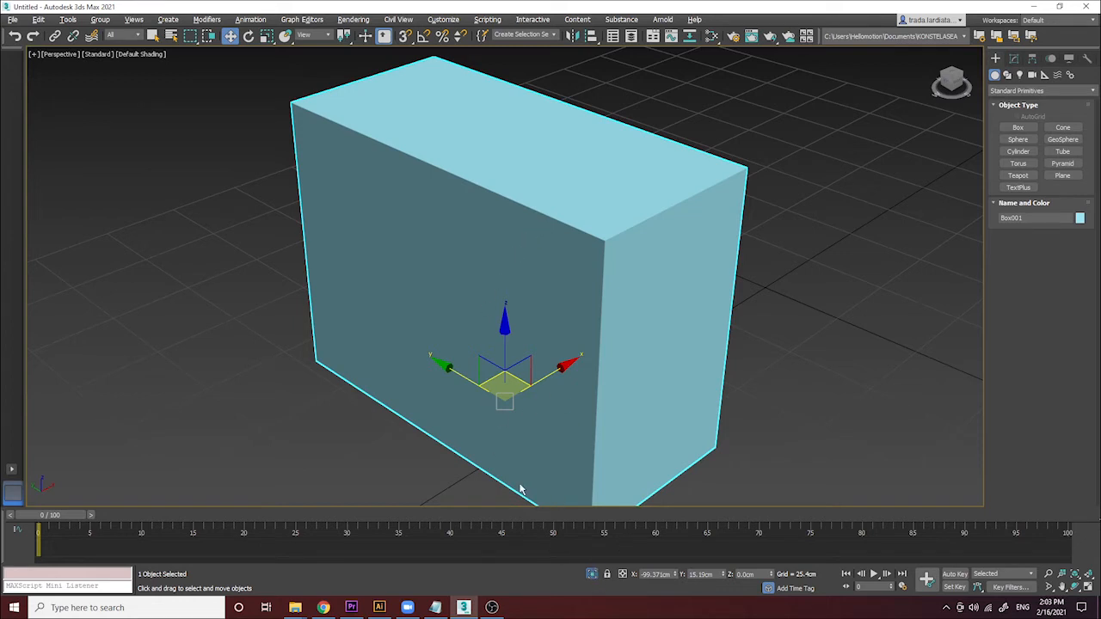
{"action": "left_click", "coordinate": [592, 574]}
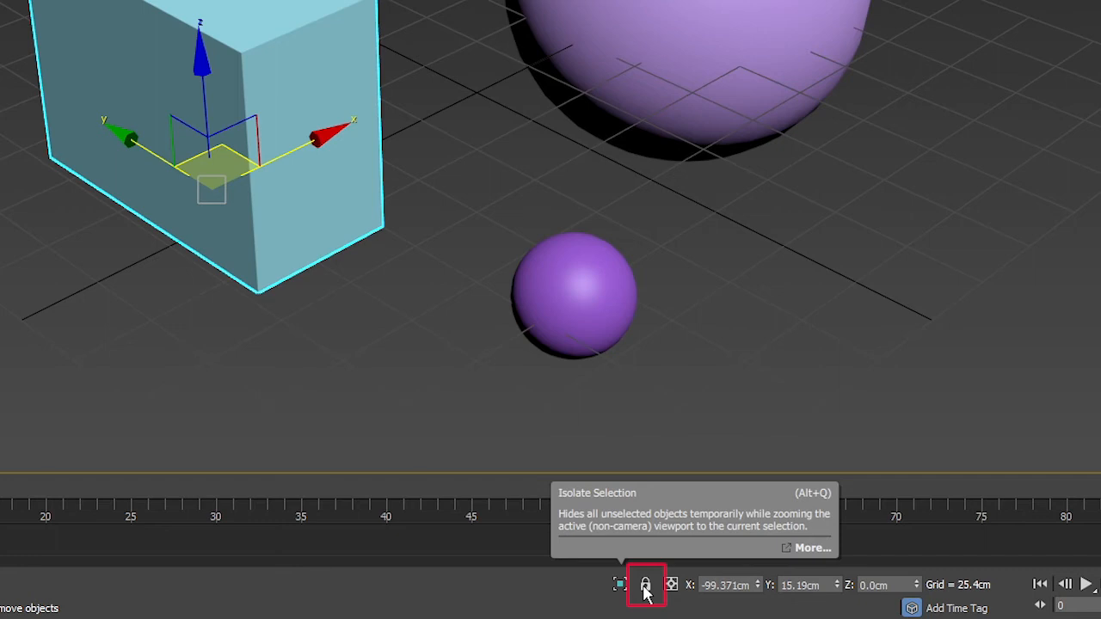
Step: Lock the selection on the box and move it to about X -71 cm, Y 4 cm
{"action": "left_click", "coordinate": [646, 587]}
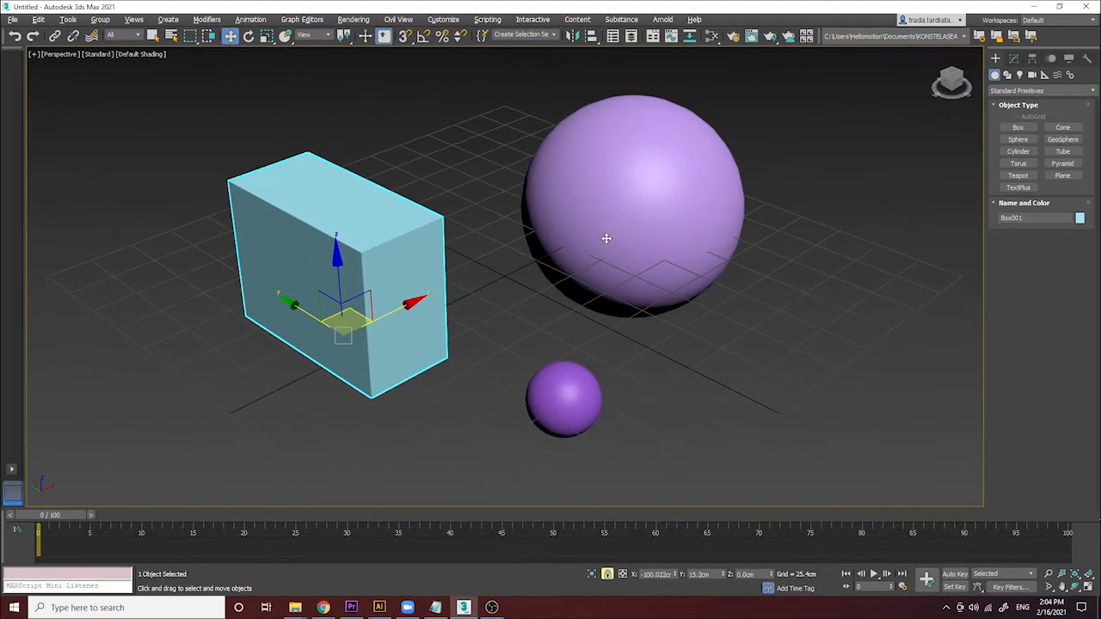
{"action": "key", "text": "ctrl+z"}
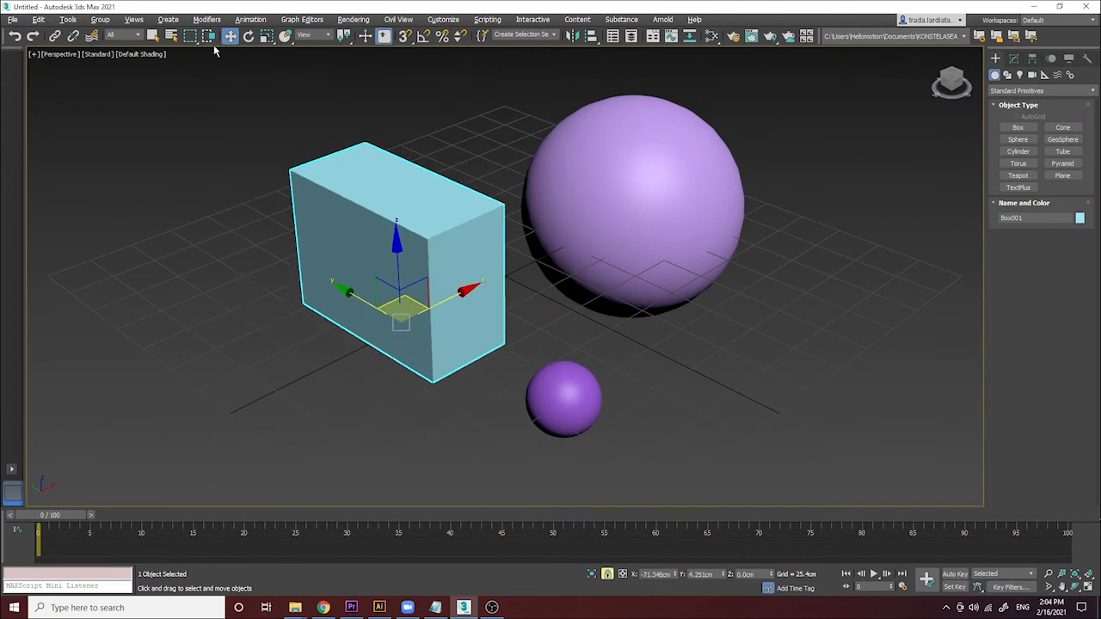
{"action": "left_click", "coordinate": [248, 35]}
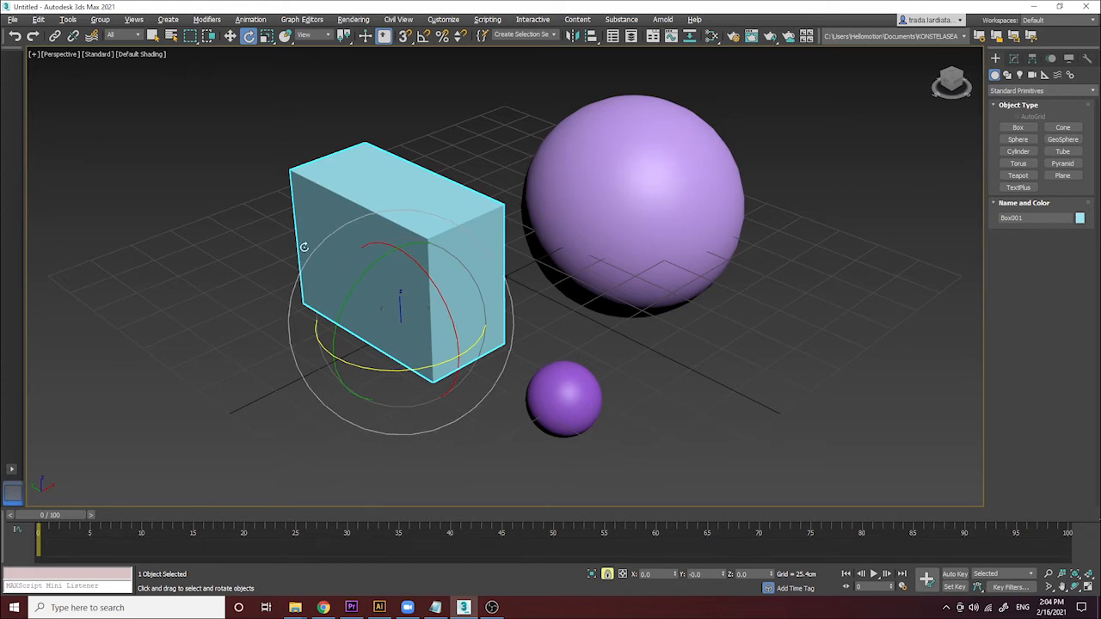
{"action": "left_click", "coordinate": [230, 35]}
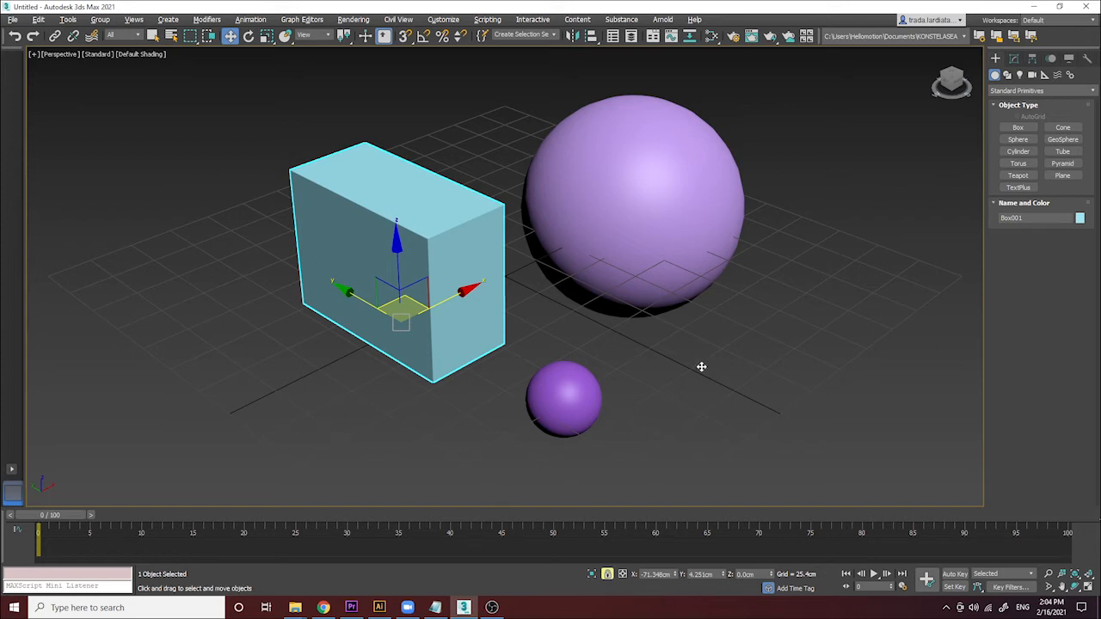
Step: Release the selection lock on the box
{"action": "left_click", "coordinate": [1062, 588]}
{"action": "right_click", "coordinate": [607, 575]}
{"action": "right_click", "coordinate": [609, 575]}
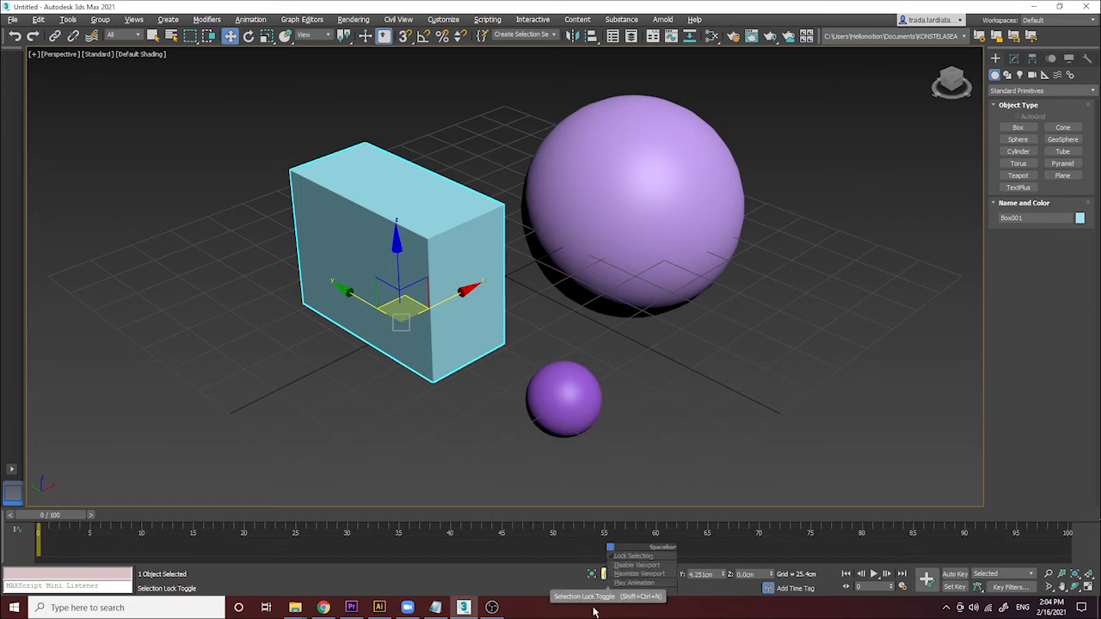
{"action": "left_click", "coordinate": [607, 578]}
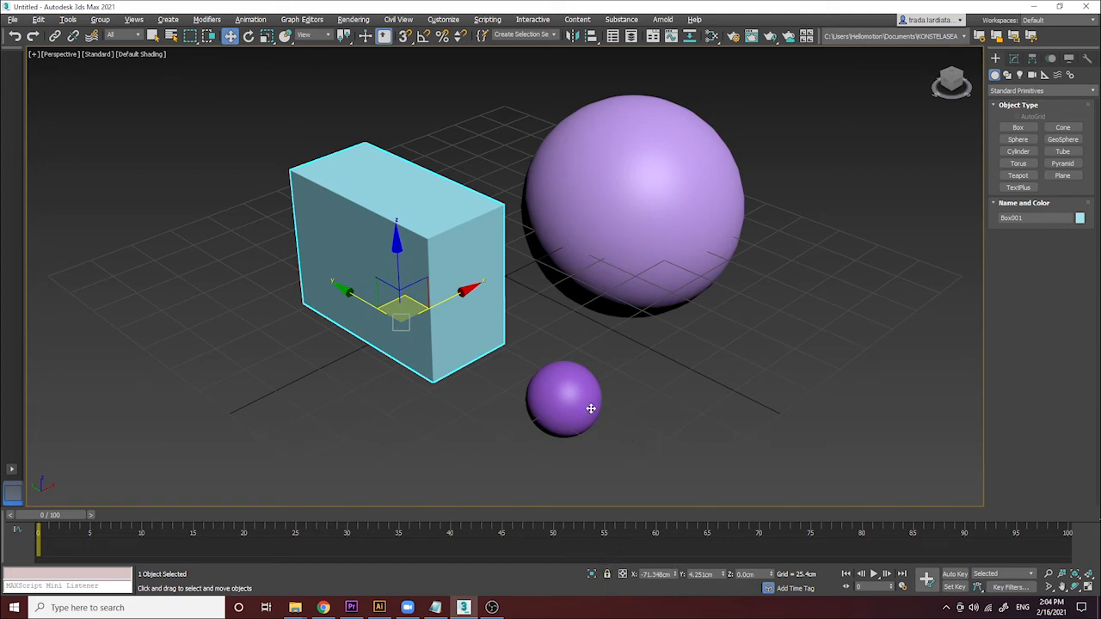
Step: Select the small sphere, lock the selection on it and release the lock again
{"action": "left_click", "coordinate": [591, 409]}
{"action": "right_click", "coordinate": [676, 441]}
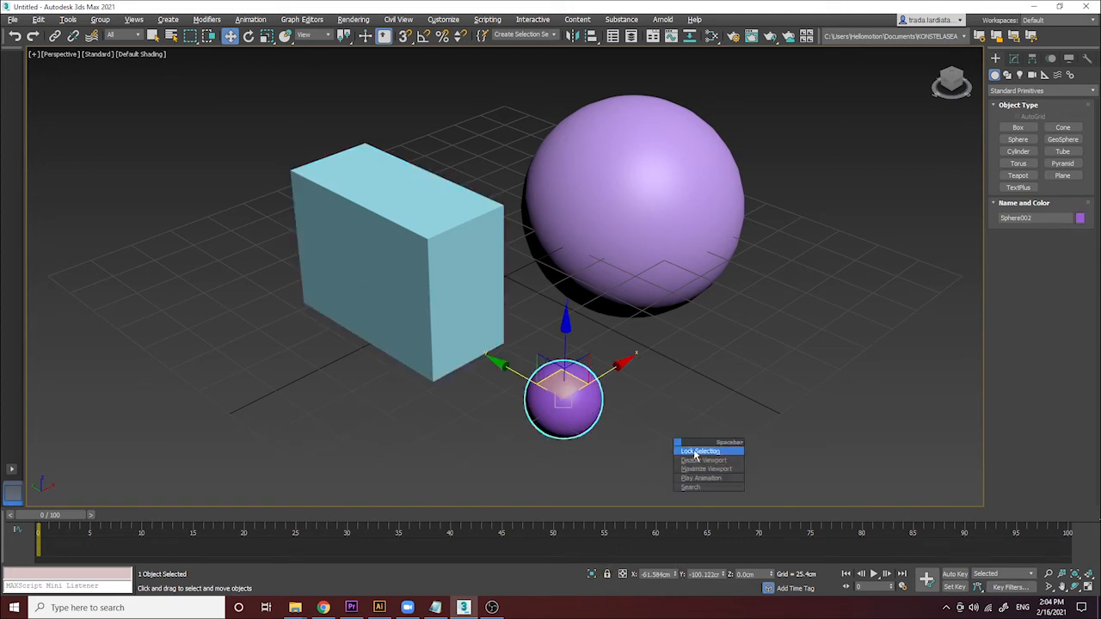
{"action": "right_click", "coordinate": [602, 404]}
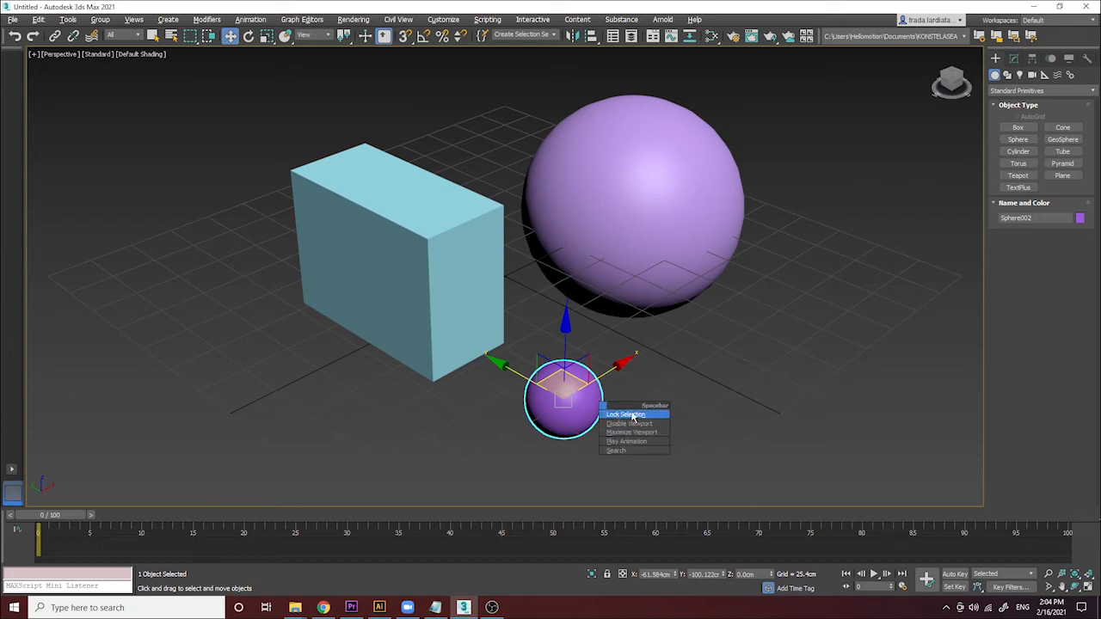
{"action": "left_click", "coordinate": [647, 411]}
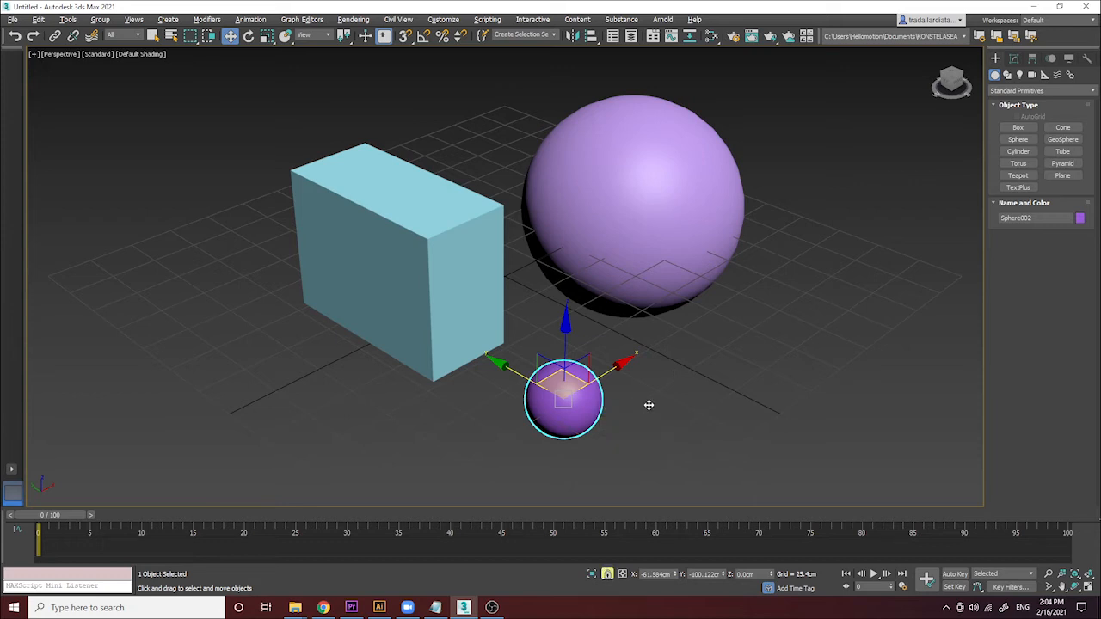
{"action": "left_click", "coordinate": [607, 573]}
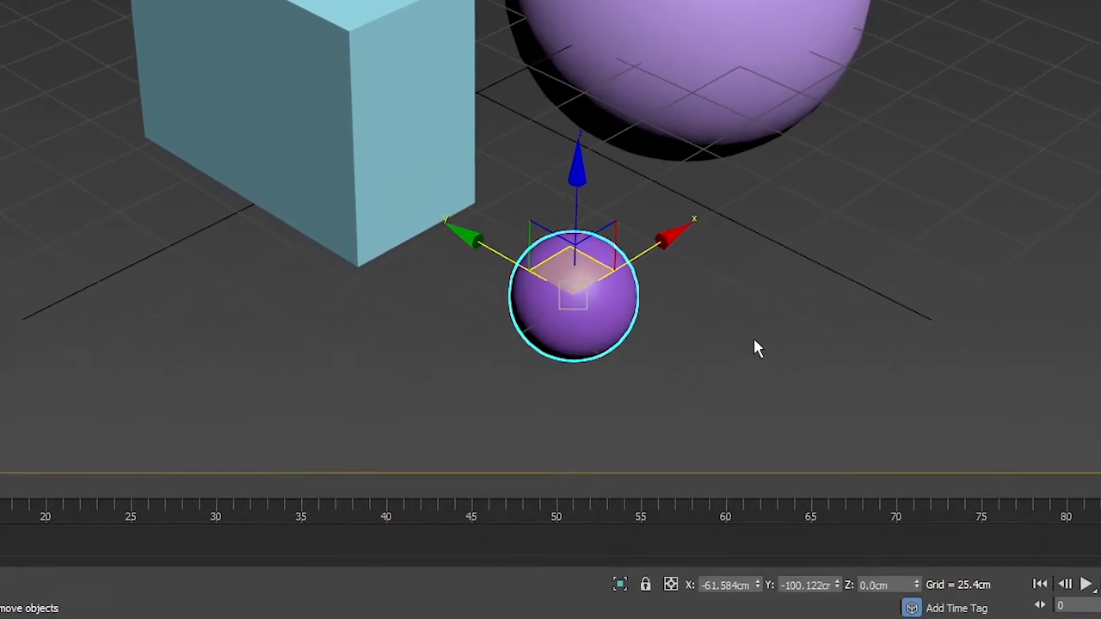
{"action": "left_click", "coordinate": [672, 427]}
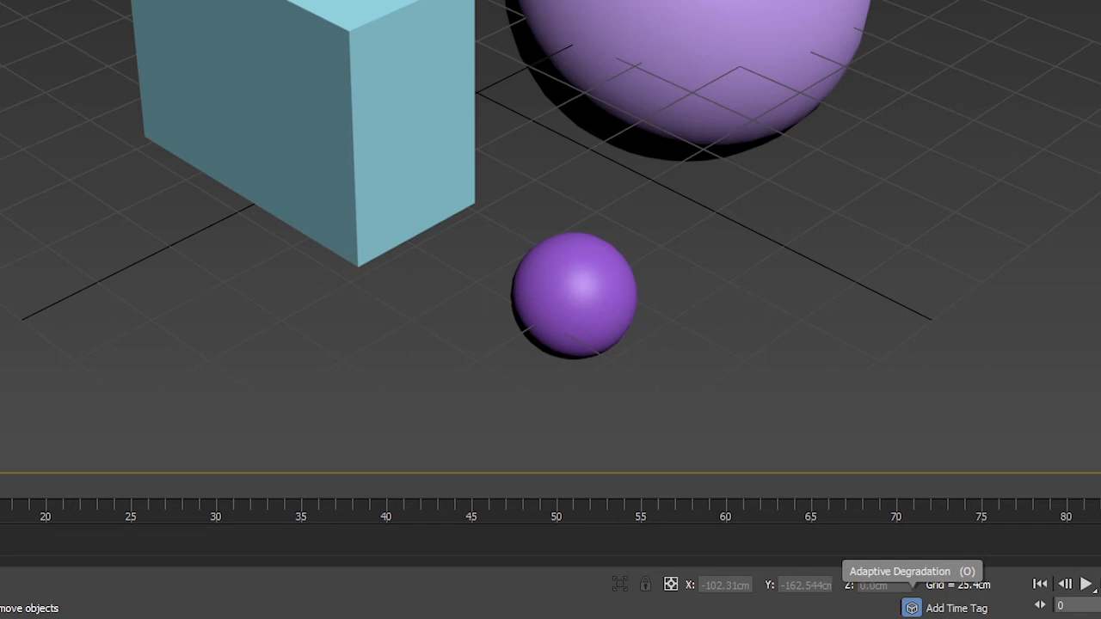
{"action": "left_click", "coordinate": [562, 296]}
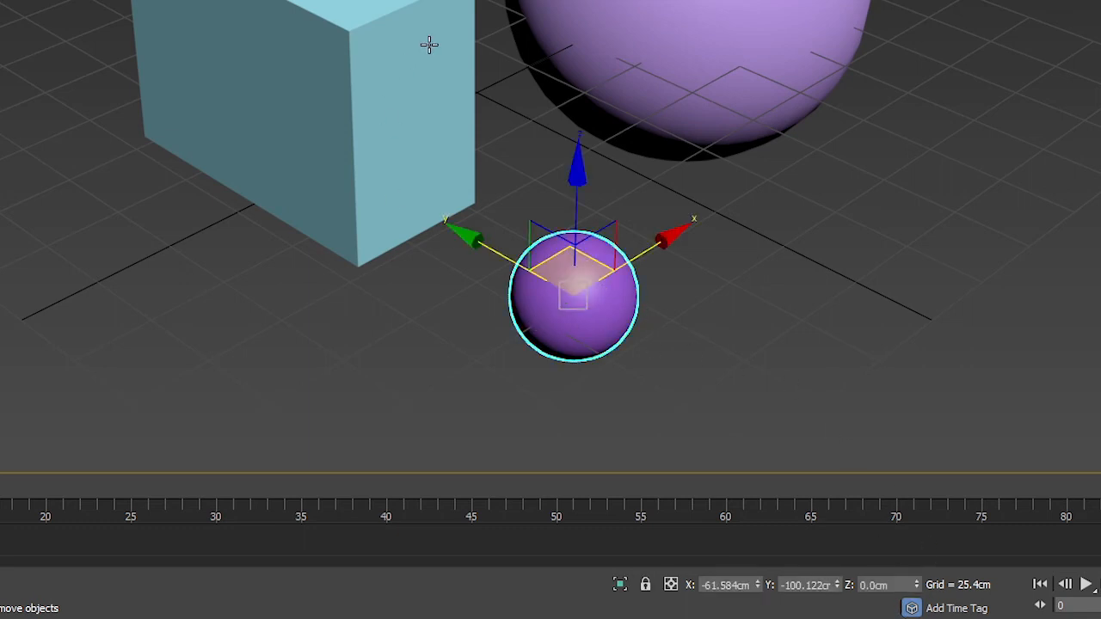
{"action": "left_click", "coordinate": [551, 241]}
{"action": "left_click", "coordinate": [750, 161]}
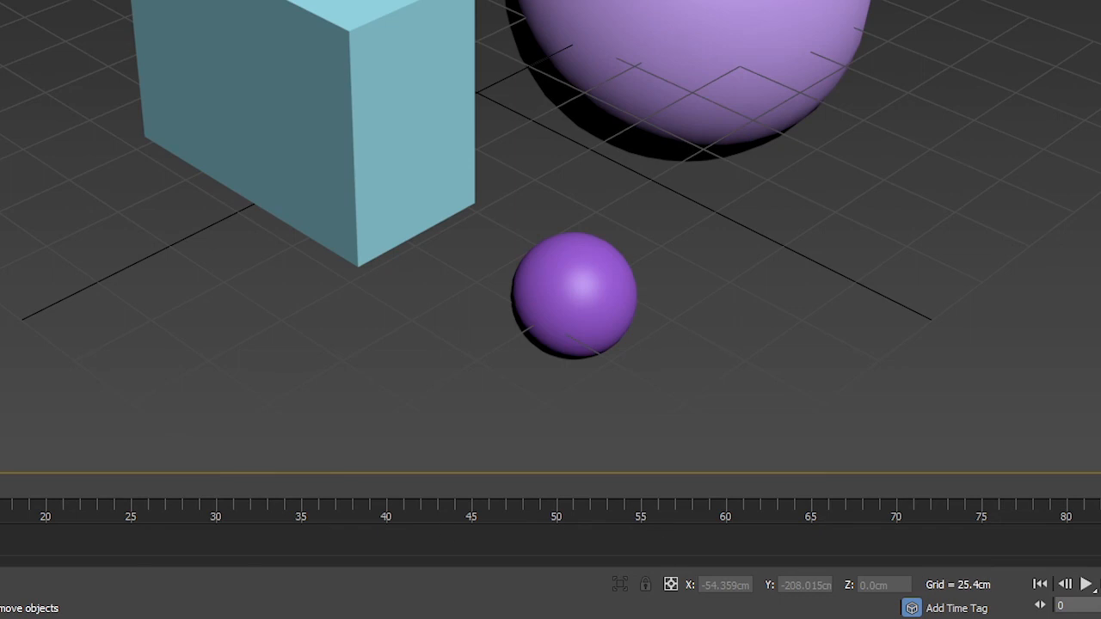
Step: Add a time tag named lompat at frame 40
{"action": "left_click", "coordinate": [391, 510]}
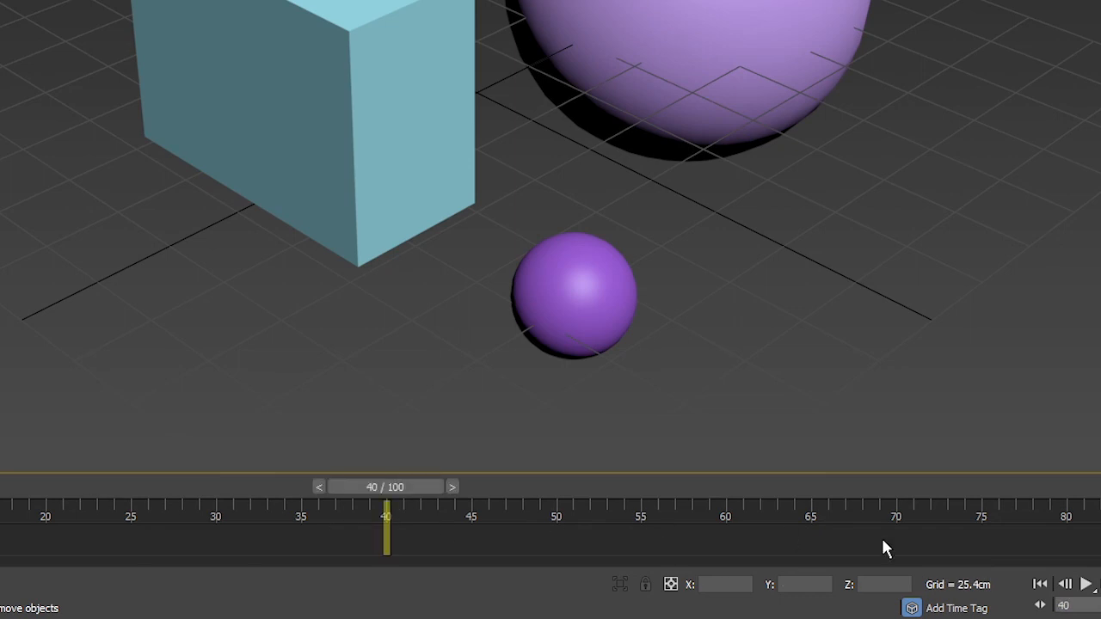
{"action": "left_click", "coordinate": [962, 609]}
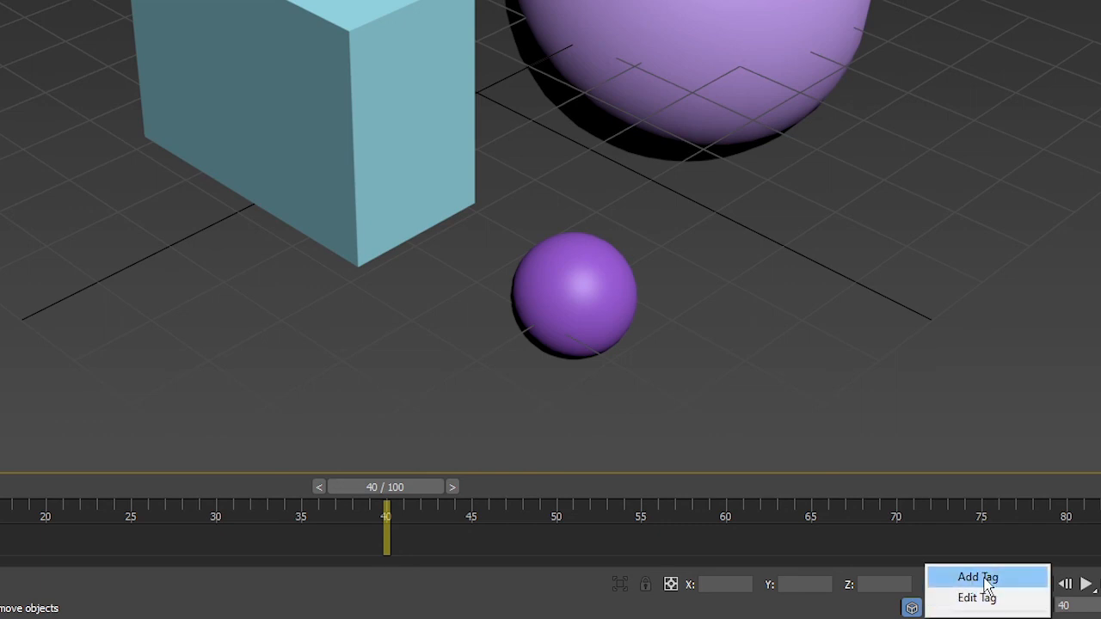
{"action": "left_click", "coordinate": [955, 578]}
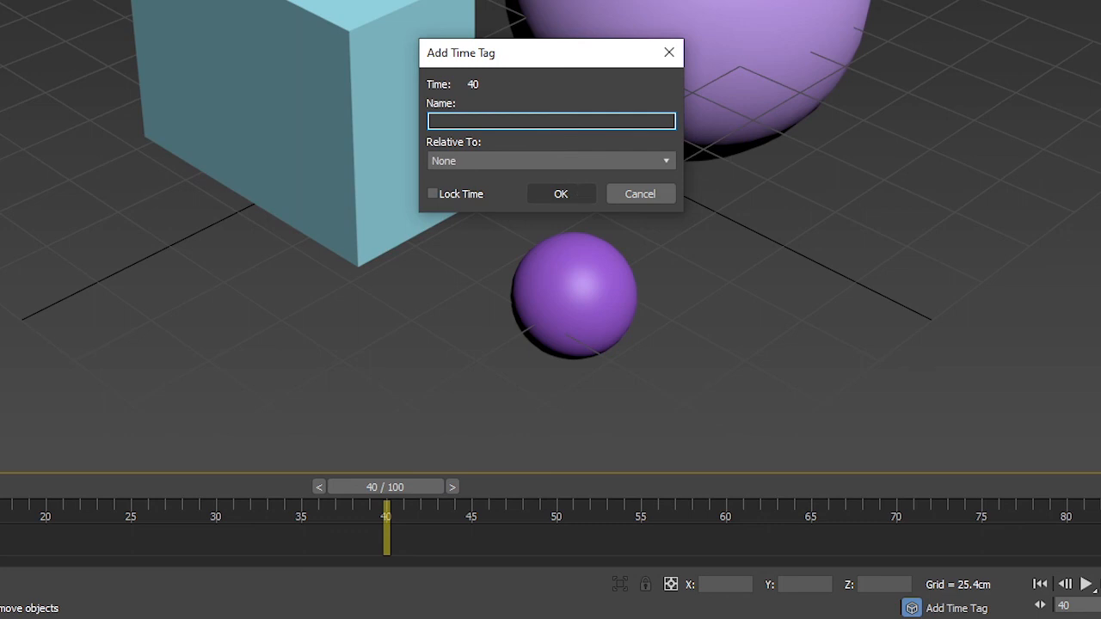
{"action": "type", "text": "lompat"}
{"action": "key", "text": "Return"}
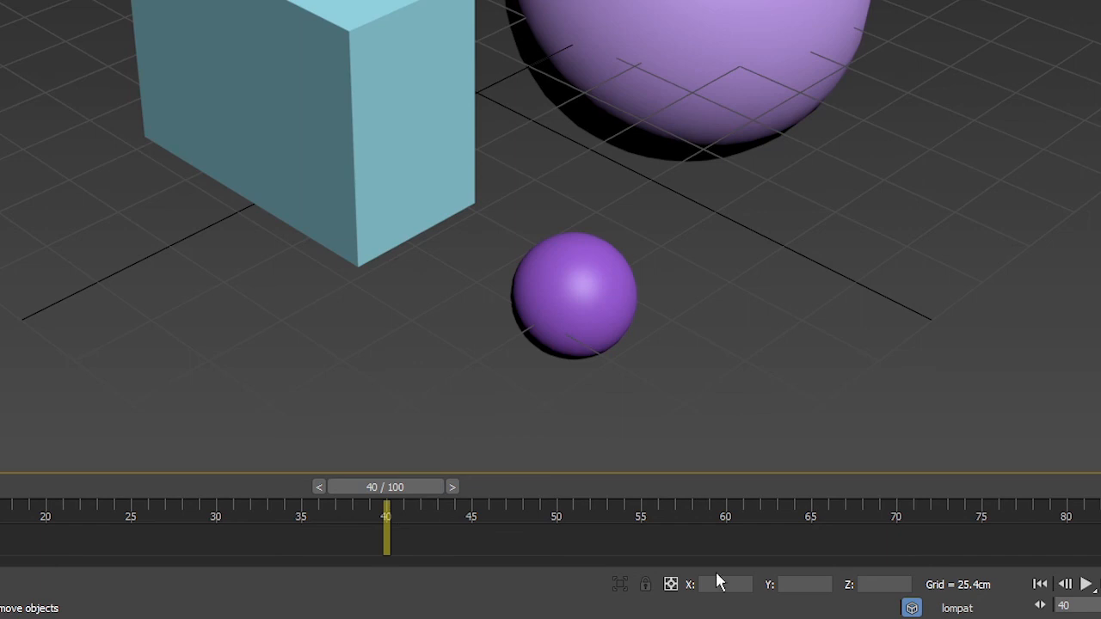